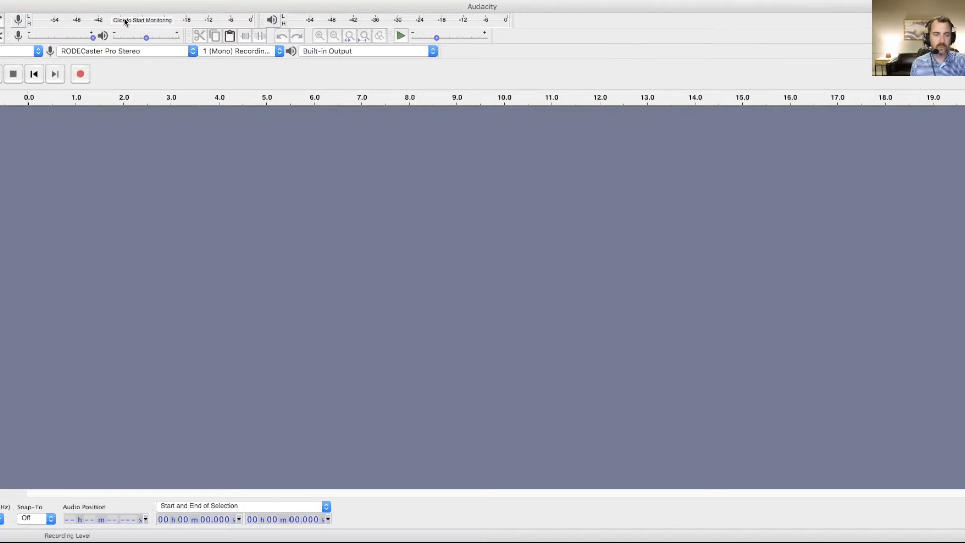
# Import the audio file PFP - Sample Audio.mp3 from the Desktop
pyautogui.click(32, 1)
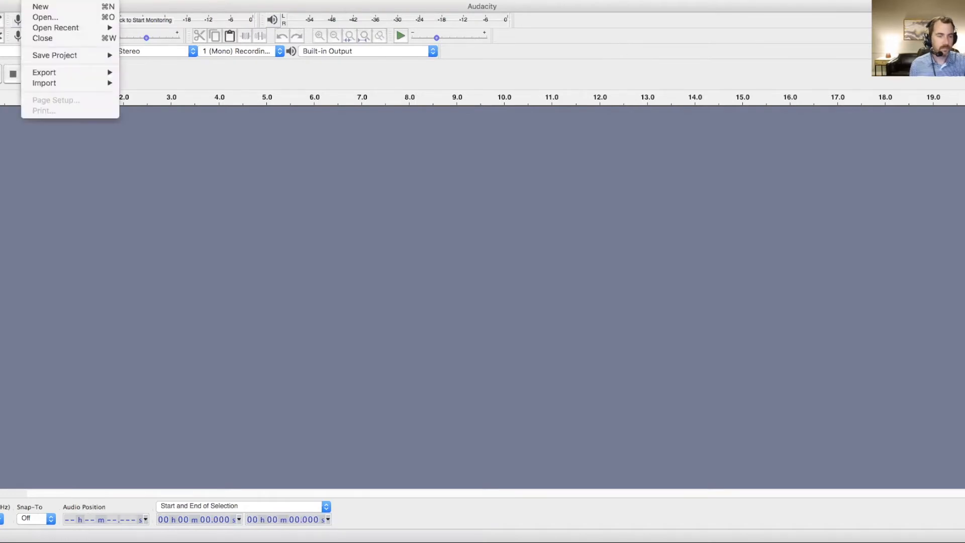
pyautogui.moveTo(42, 85)
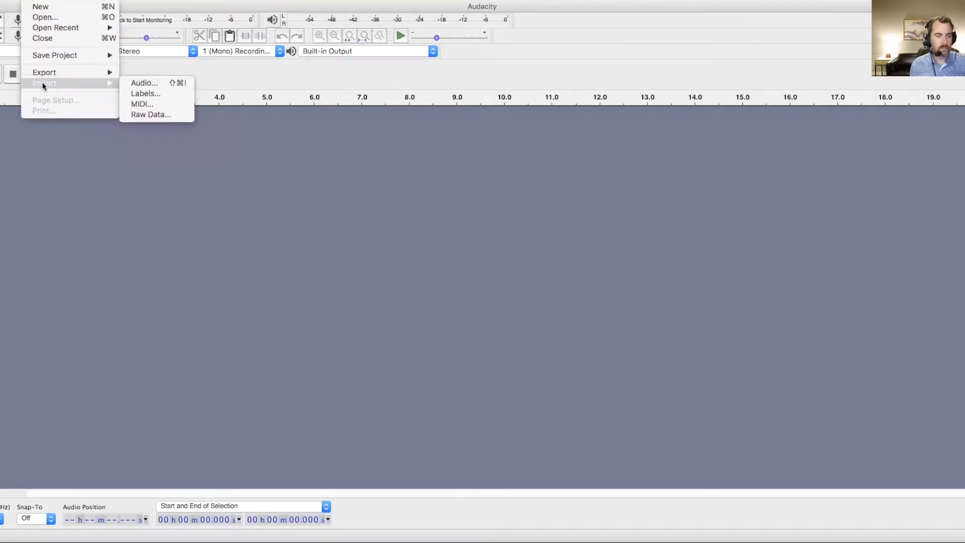
pyautogui.click(127, 82)
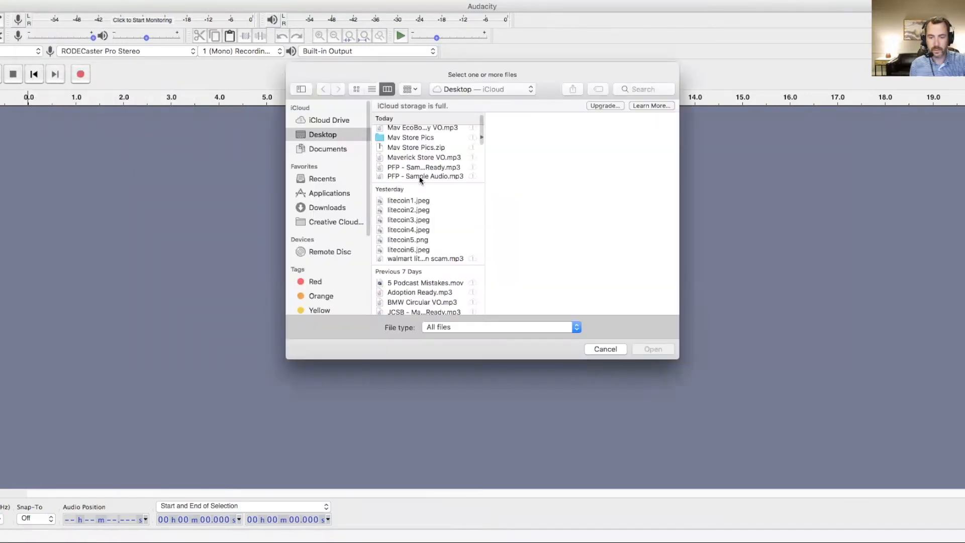
pyautogui.click(419, 176)
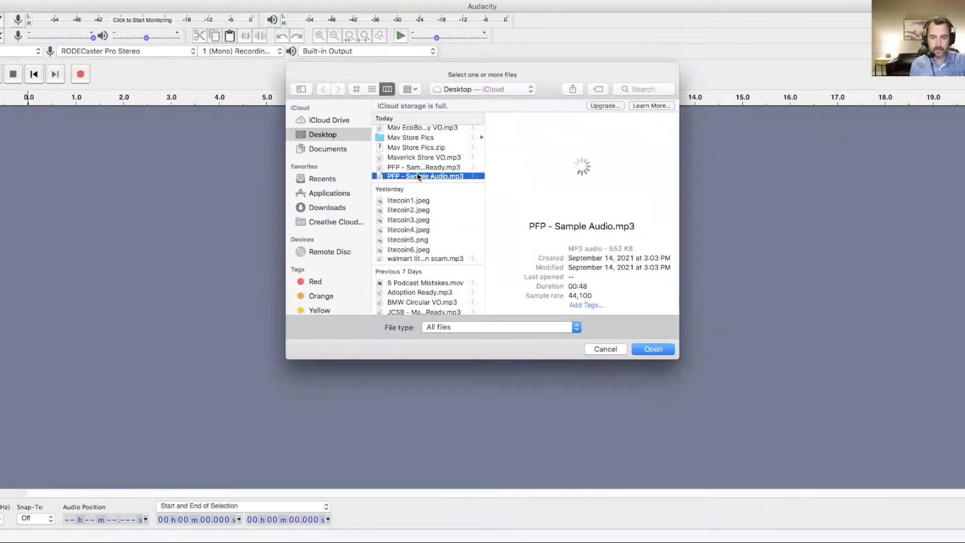
pyautogui.click(652, 350)
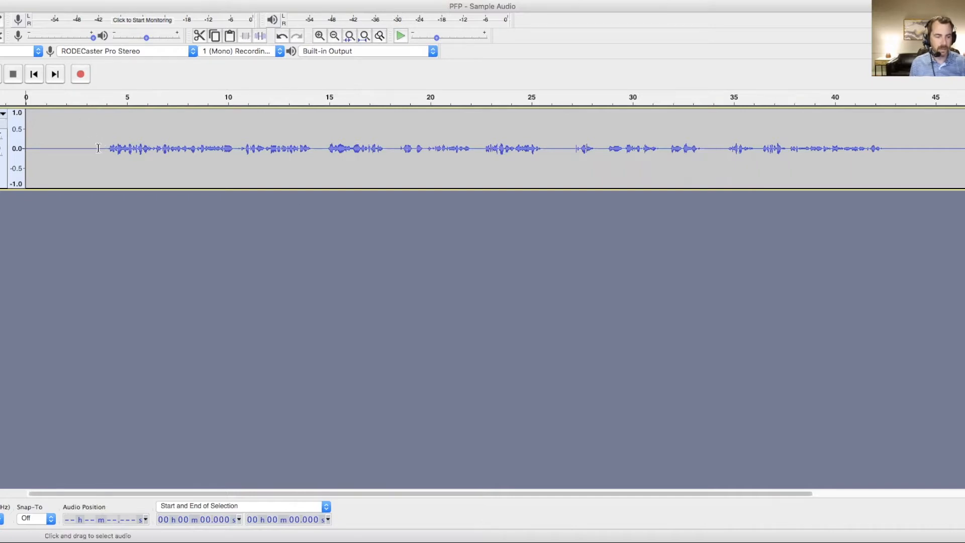
# Delete the silence at the start of the track, from 0 to about 4.05 seconds, right before the speech begins
pyautogui.moveTo(25, 149); pyautogui.dragTo(102, 152)
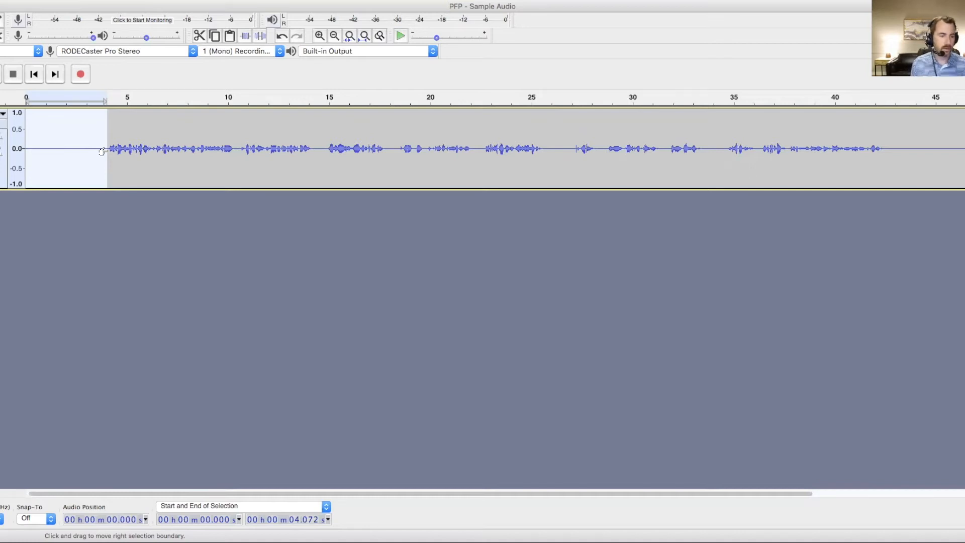
pyautogui.click(128, 173)
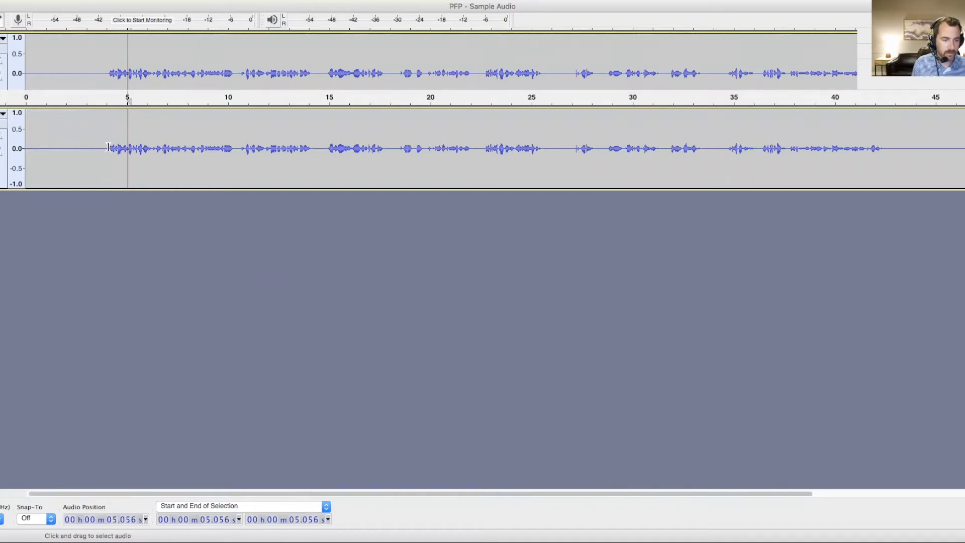
pyautogui.moveTo(107, 148); pyautogui.dragTo(107, 148)
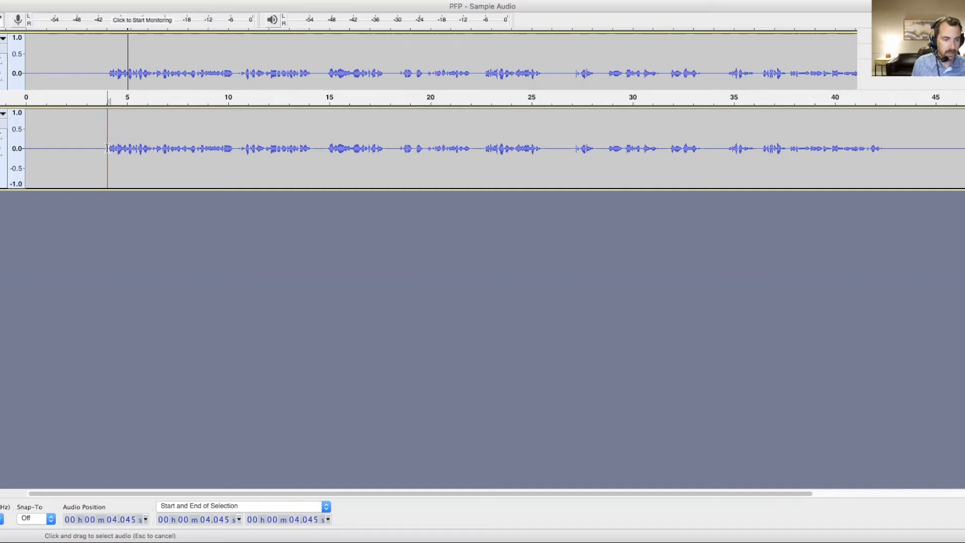
pyautogui.moveTo(107, 148); pyautogui.dragTo(26, 163)
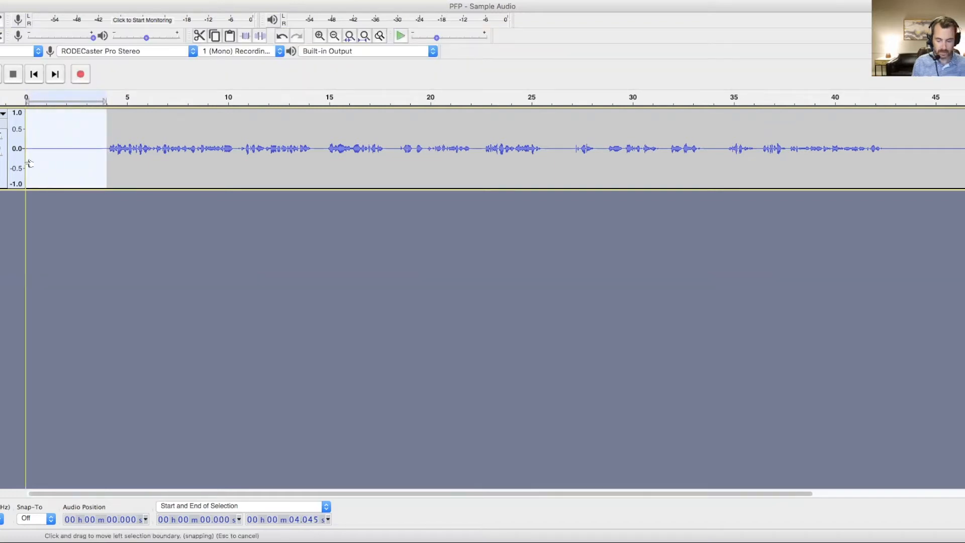
pyautogui.press('Delete')
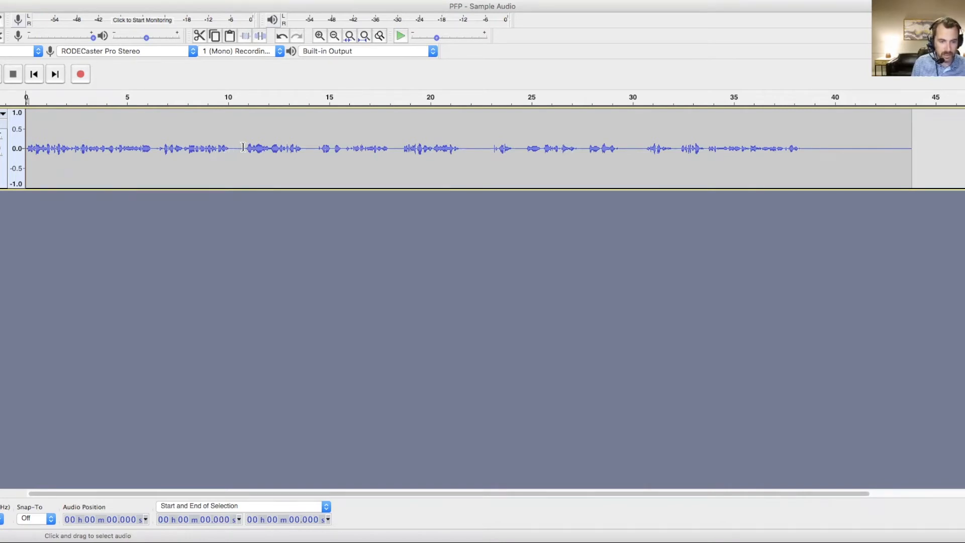
# Delete the silent pauses at about 10.1 to 10.8 seconds and about 13.1 to 13.7 seconds
pyautogui.moveTo(232, 148); pyautogui.dragTo(245, 150)
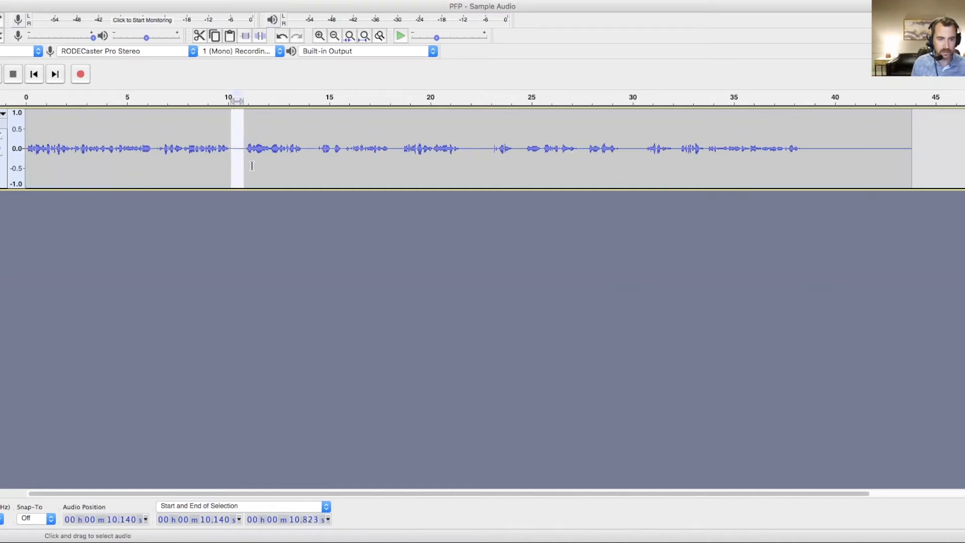
pyautogui.press('Delete')
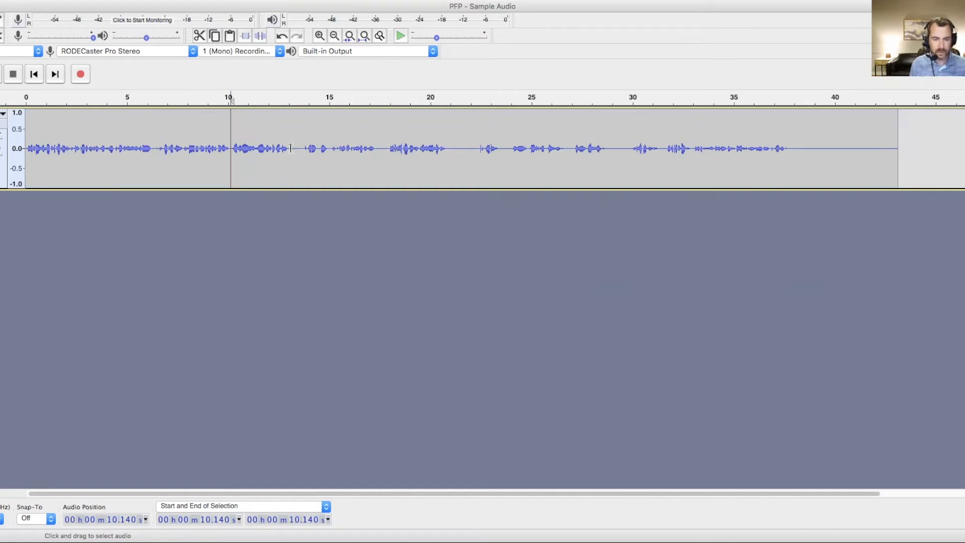
pyautogui.moveTo(289, 148); pyautogui.dragTo(303, 149)
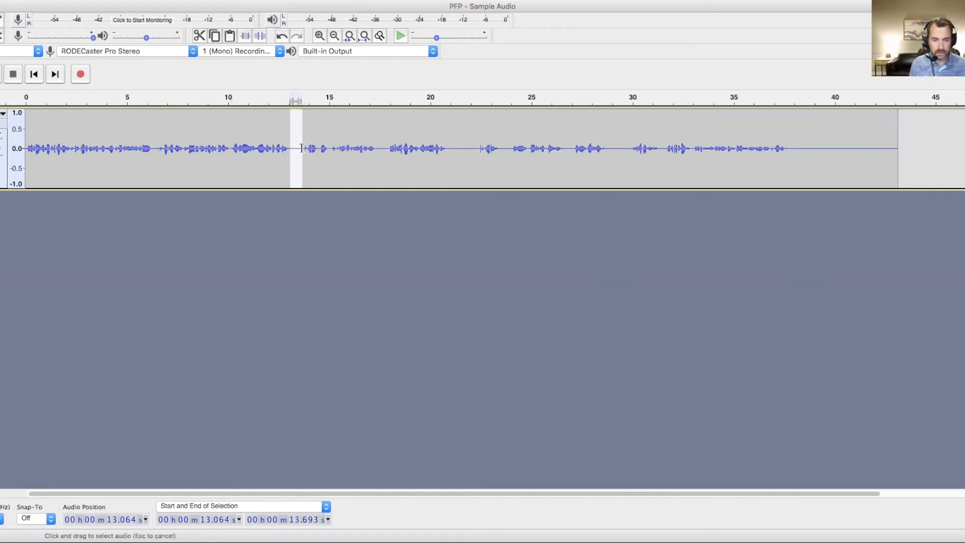
pyautogui.press('Delete')
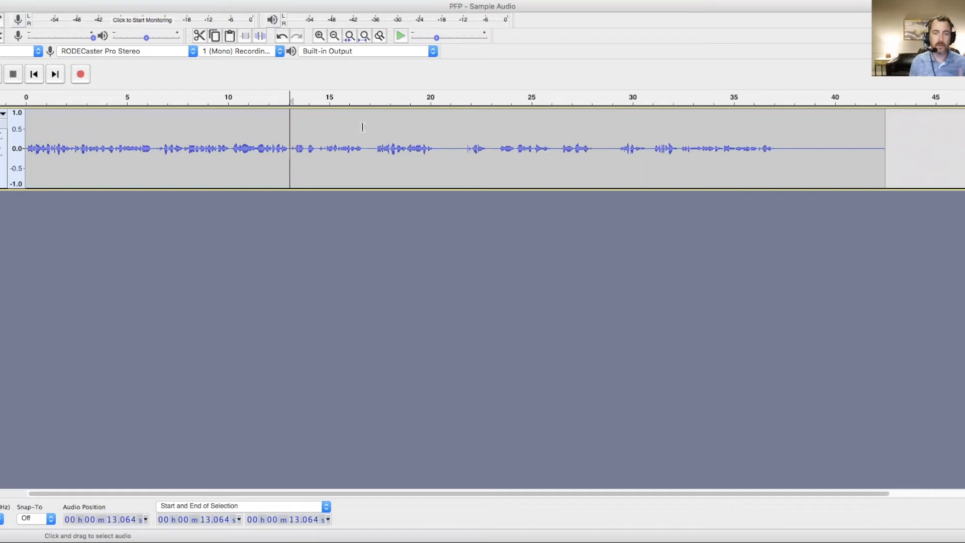
# Undo the last two pause deletions
pyautogui.click(54, 1)
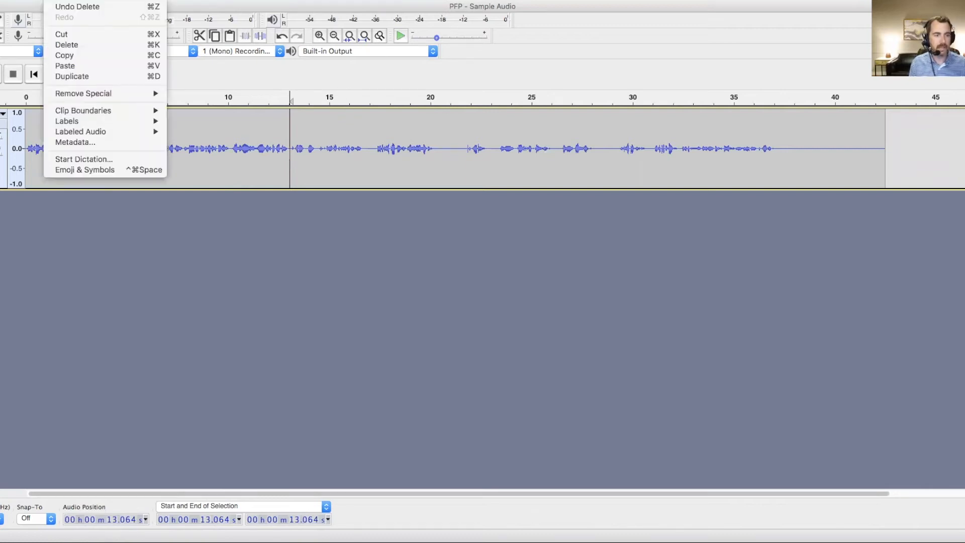
pyautogui.click(63, 8)
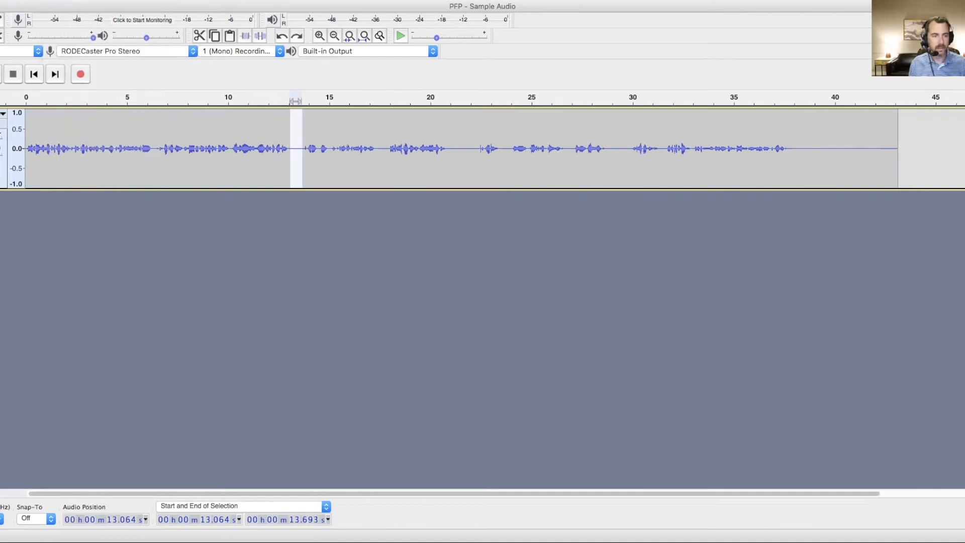
pyautogui.click(61, 1)
pyautogui.click(64, 9)
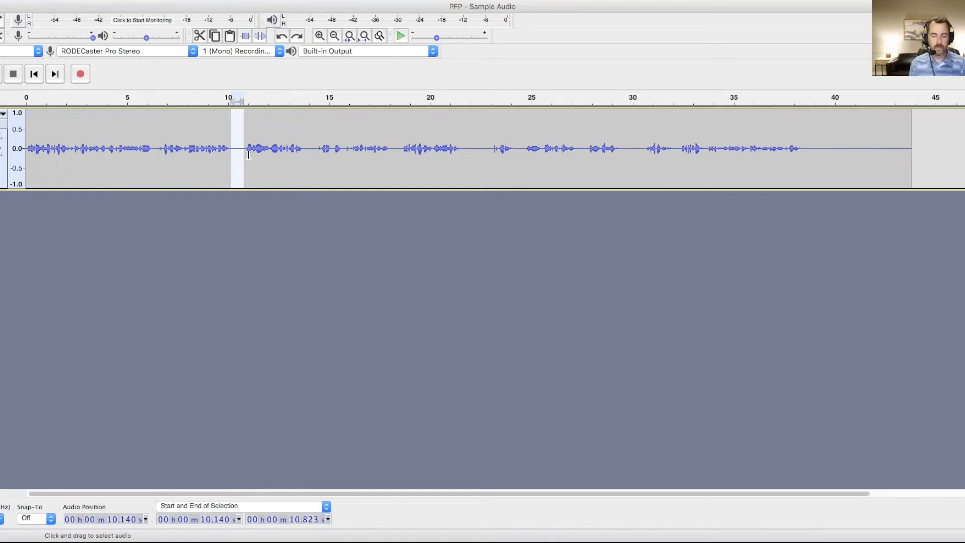
# Delete the selected pause at about 10.1 to 10.8 seconds and the following pause starting at about 13.1 seconds
pyautogui.press('Delete')
pyautogui.moveTo(290, 150); pyautogui.dragTo(302, 148)
pyautogui.press('Delete')
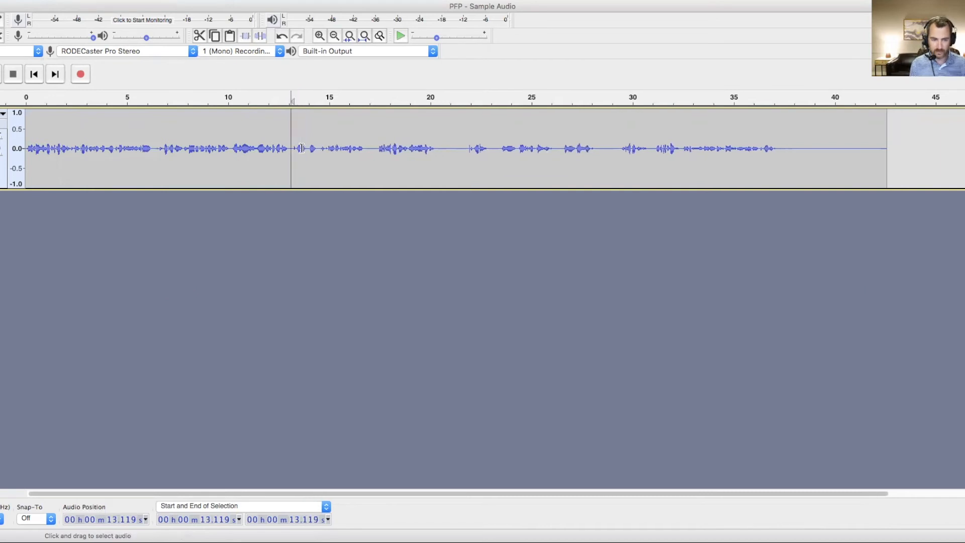
# Delete the longer pauses near 16.8 seconds, at about 19.8 to 21.2 seconds, and at about 26.2 to 27.4 seconds
pyautogui.moveTo(365, 149); pyautogui.dragTo(453, 148)
pyautogui.press('Delete')
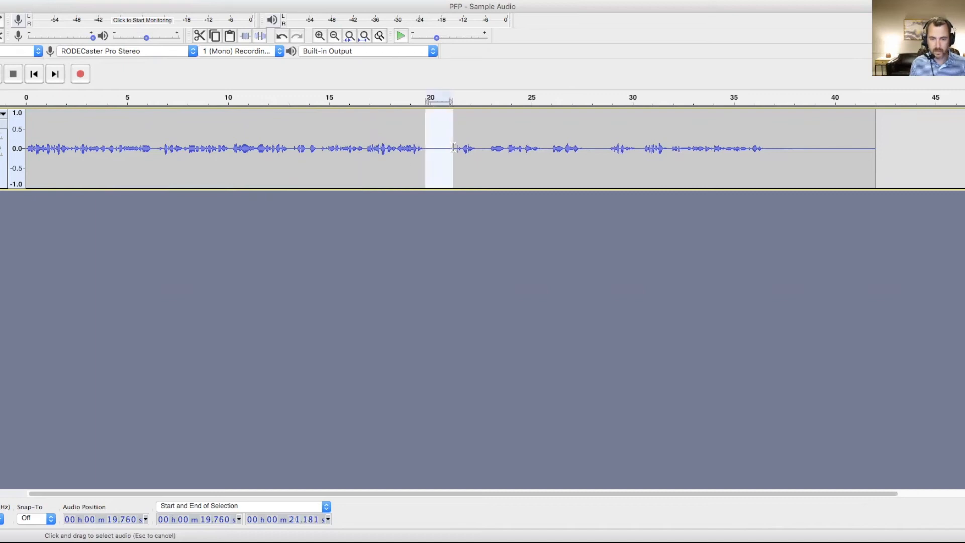
pyautogui.press('Delete')
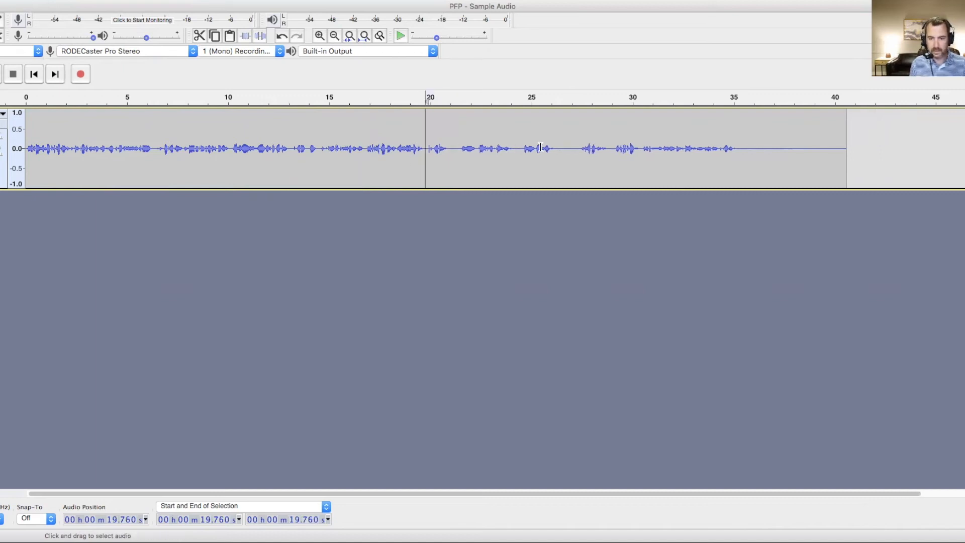
pyautogui.moveTo(556, 147); pyautogui.dragTo(580, 147)
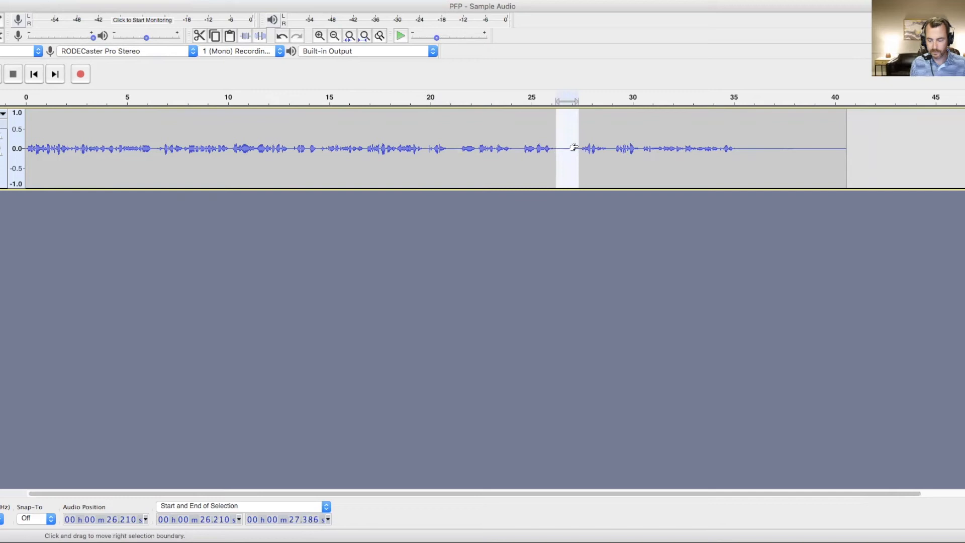
pyautogui.press('Delete')
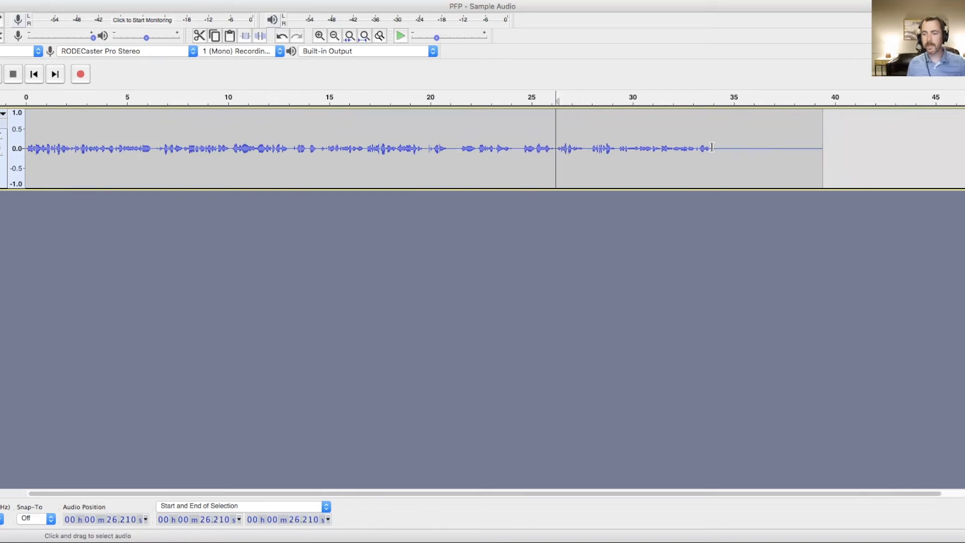
# Delete the trailing silence after the last speech, from about 34.05 seconds to the end of the track
pyautogui.moveTo(668, 150); pyautogui.dragTo(716, 150)
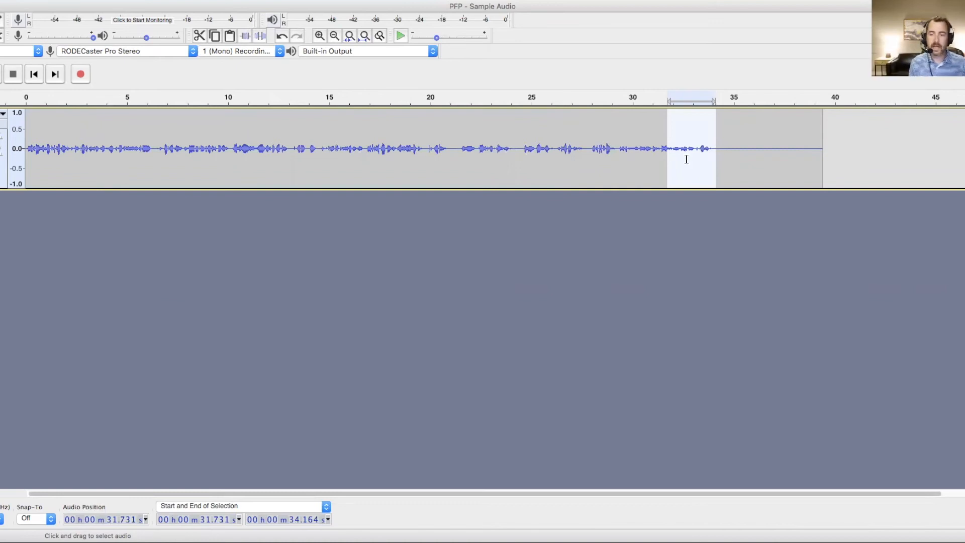
pyautogui.click(714, 150)
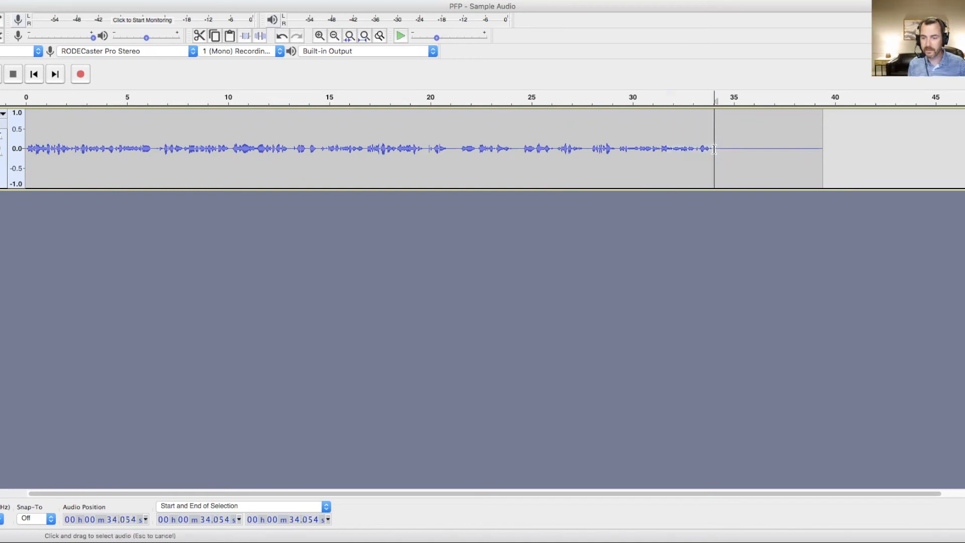
pyautogui.moveTo(715, 150); pyautogui.dragTo(816, 153)
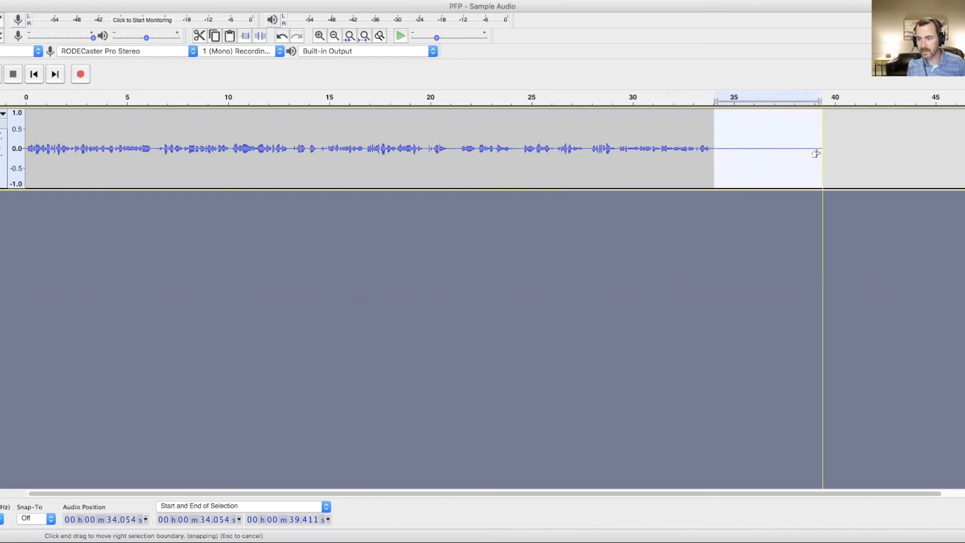
pyautogui.press('Delete')
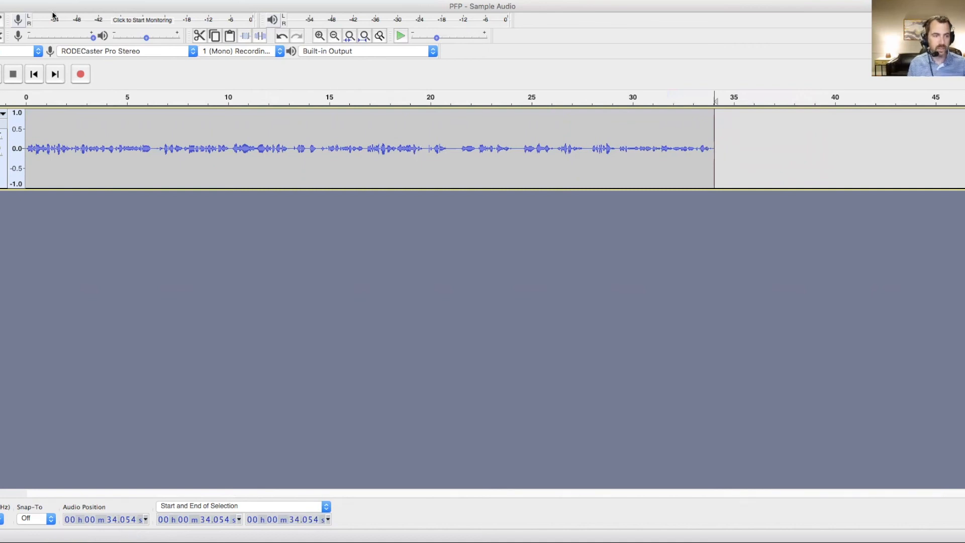
# Export the edited track to the Desktop as an MP3 named "PFP - Sample Audio - Ready to go", accepting the existing metadata tags
pyautogui.click(32, 0)
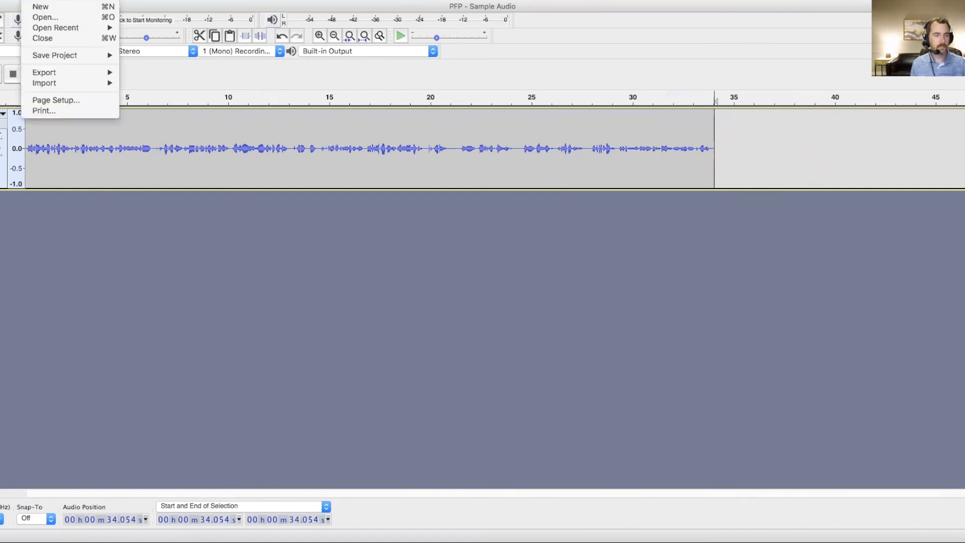
pyautogui.moveTo(41, 69)
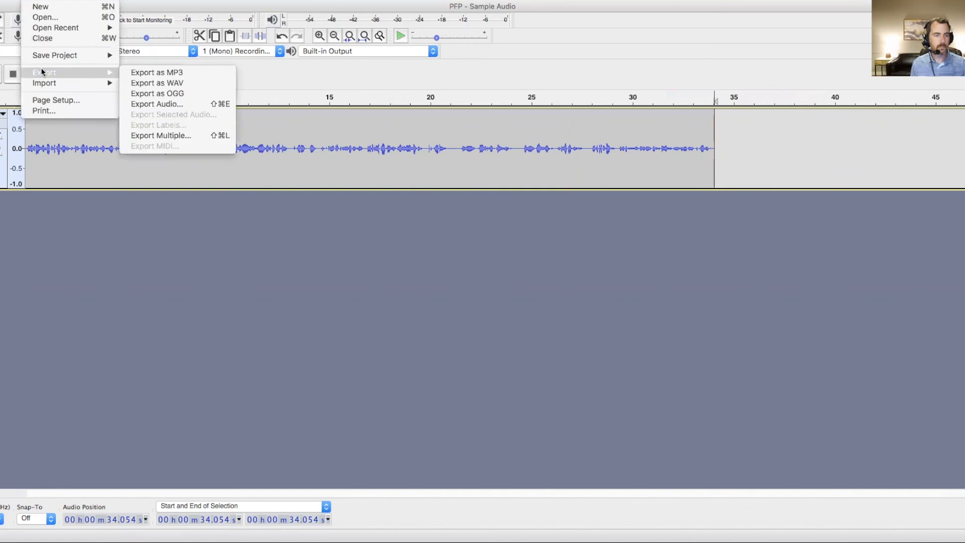
pyautogui.click(152, 74)
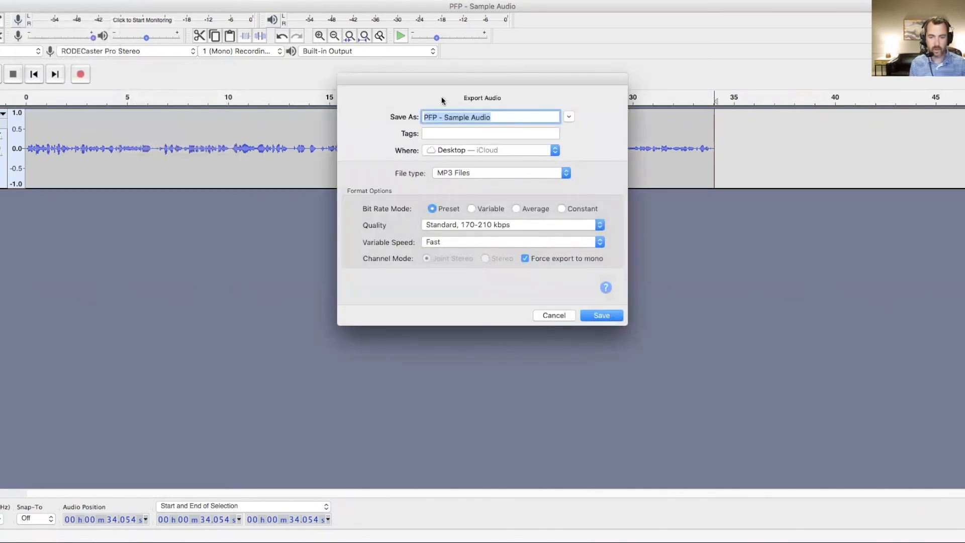
pyautogui.click(504, 119)
pyautogui.write('-')
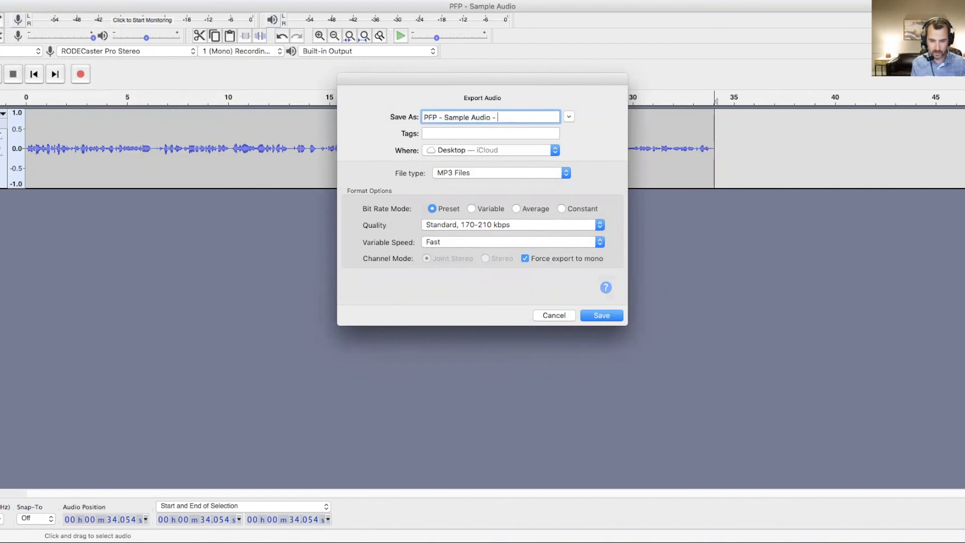
pyautogui.write(' Ready to go')
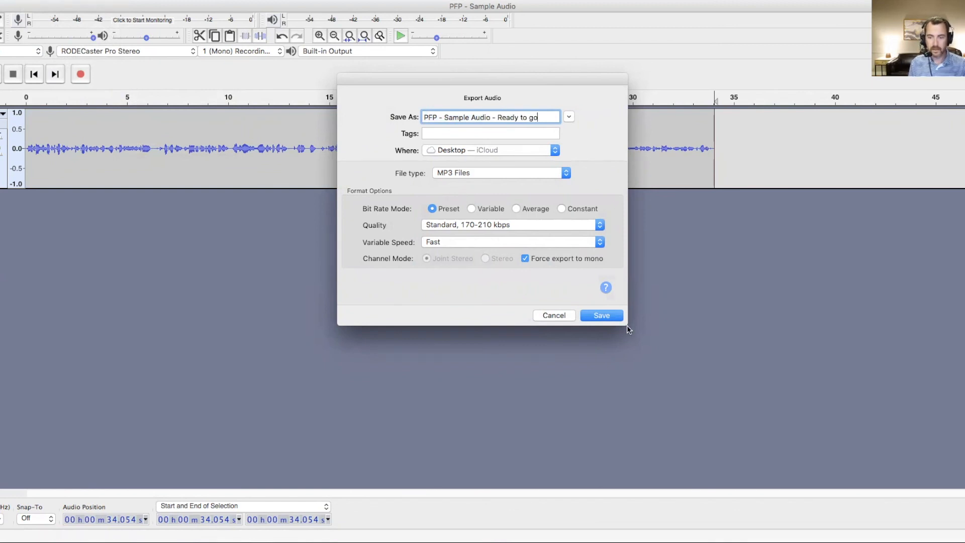
pyautogui.click(613, 317)
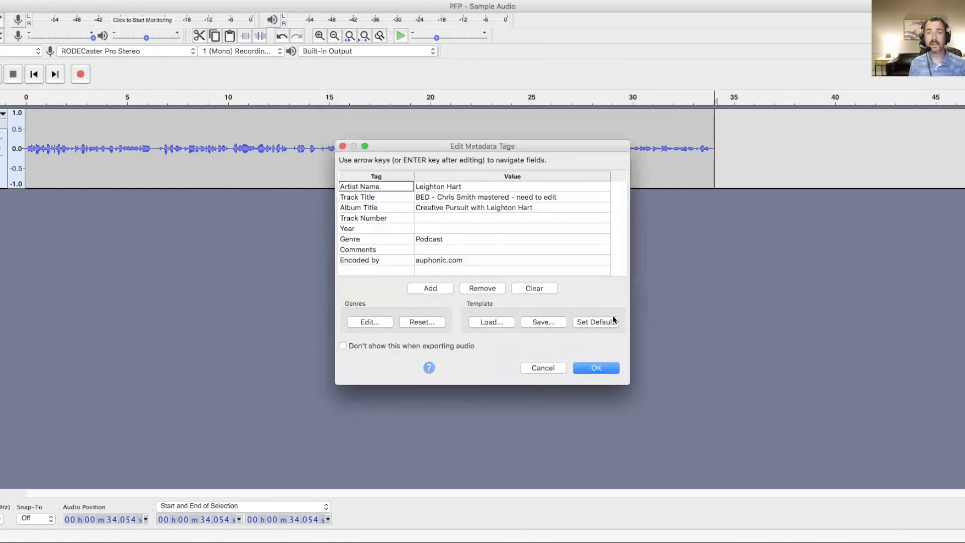
pyautogui.click(585, 367)
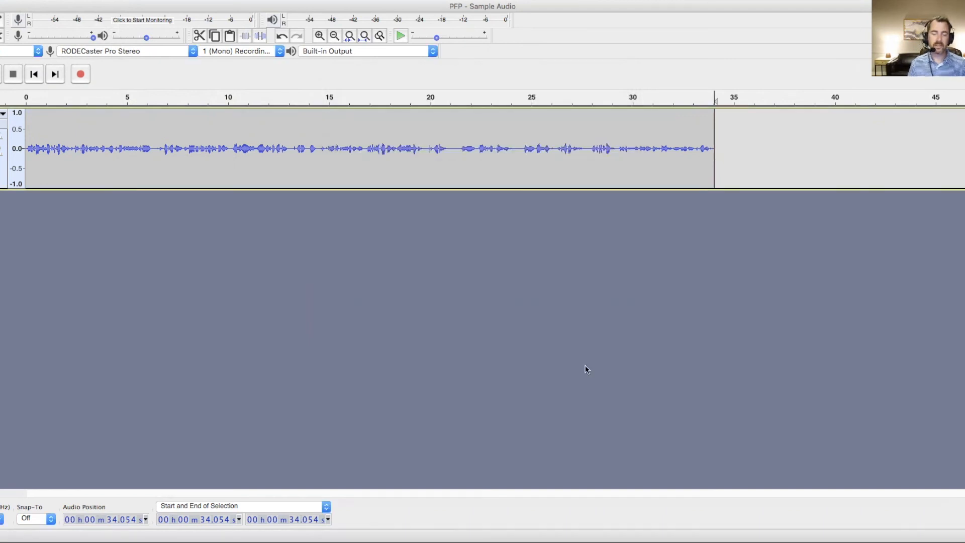